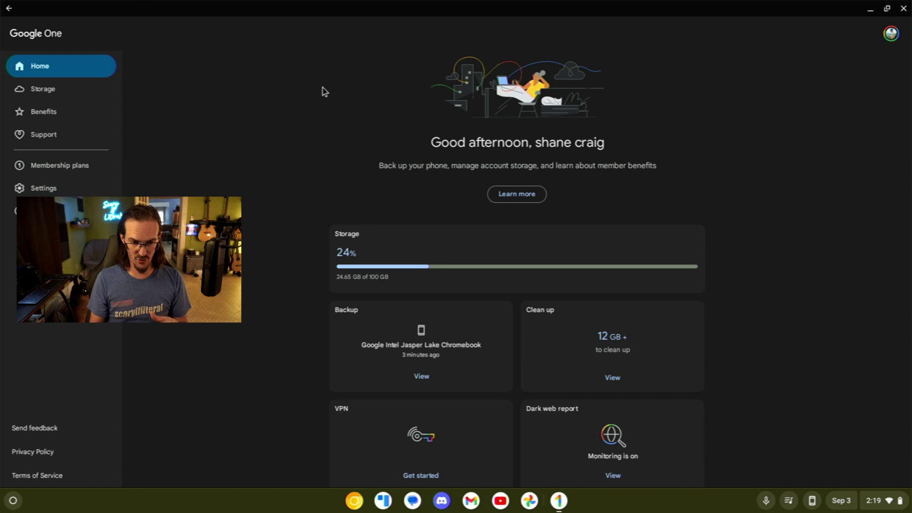
Open the Google One membership benefits and browse through all the current benefit cards.
left_click(60, 123)
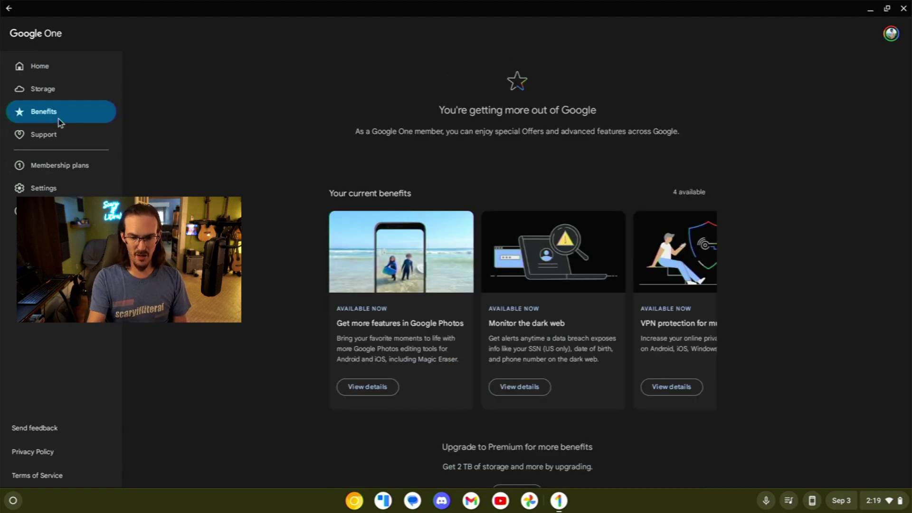
scroll(517, 311, "right", 5)
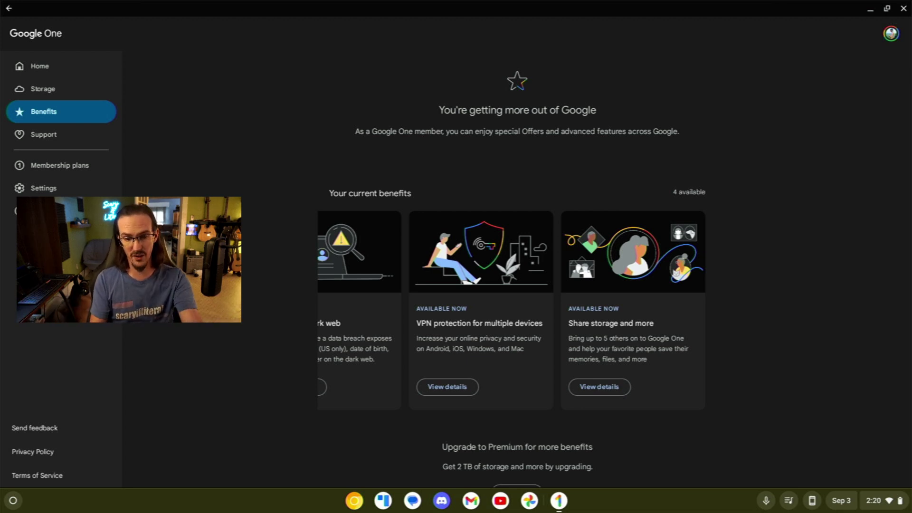
Open the VPN from the Google One home page, switch it on and off again, and return to the home page.
left_click(40, 66)
scroll(613, 285, "down", 3)
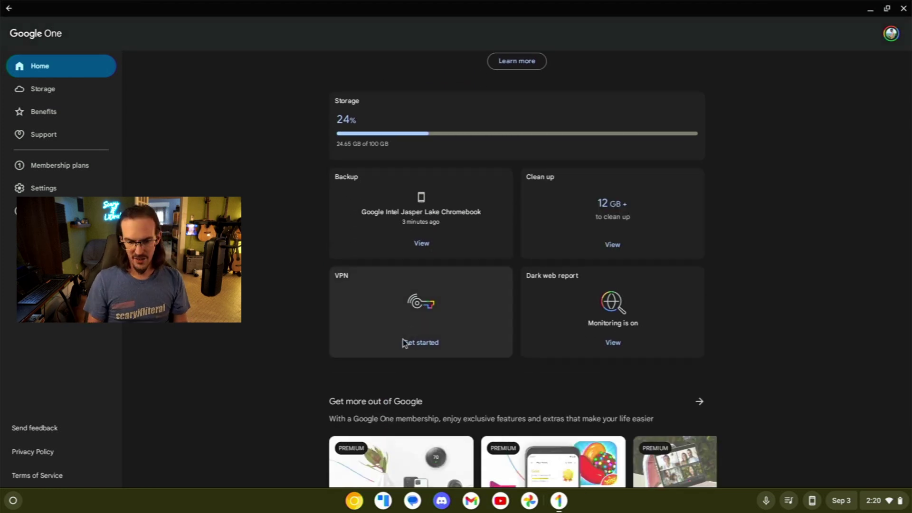
left_click(397, 312)
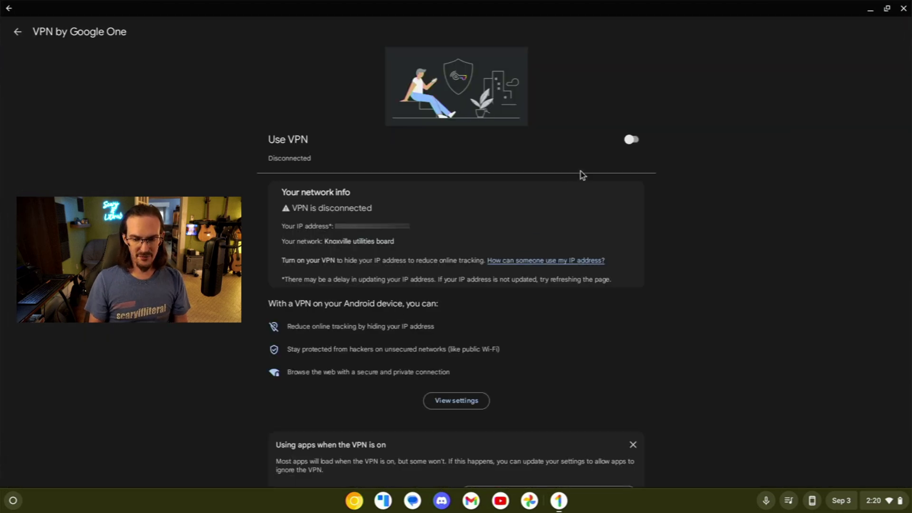
left_click(629, 142)
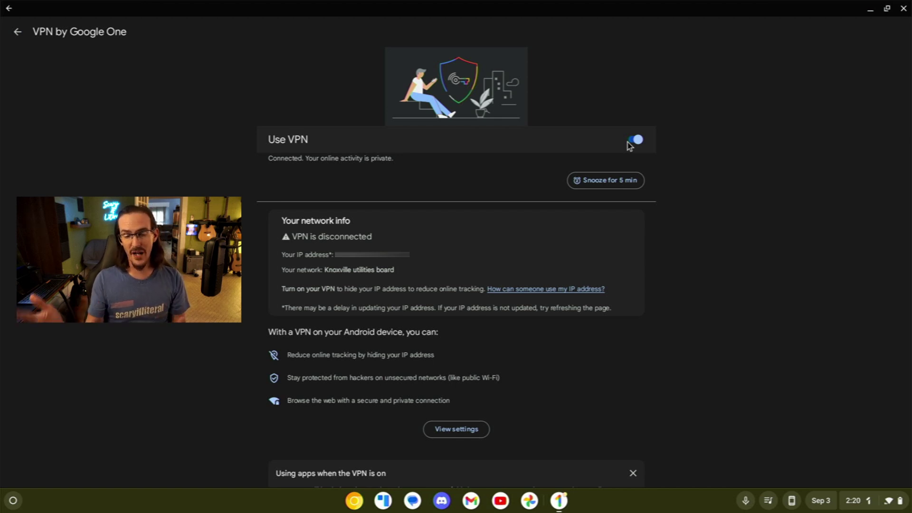
left_click(628, 144)
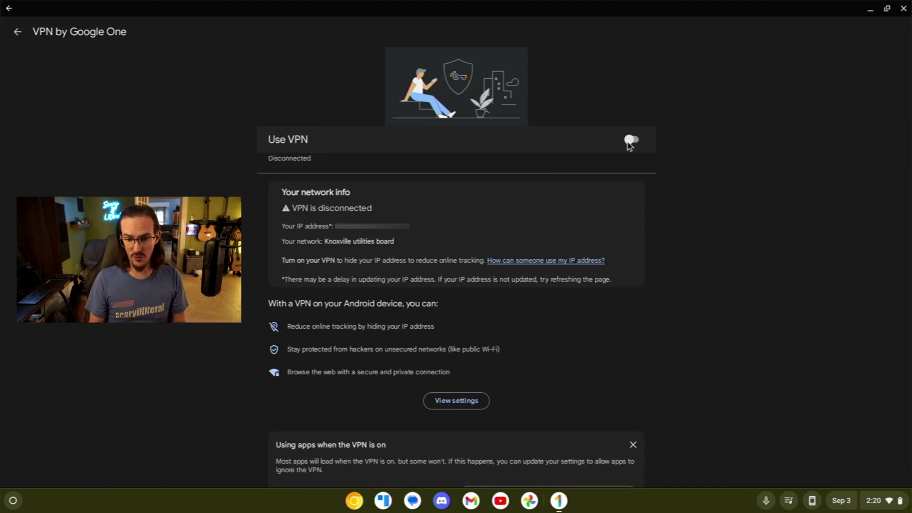
key("Escape")
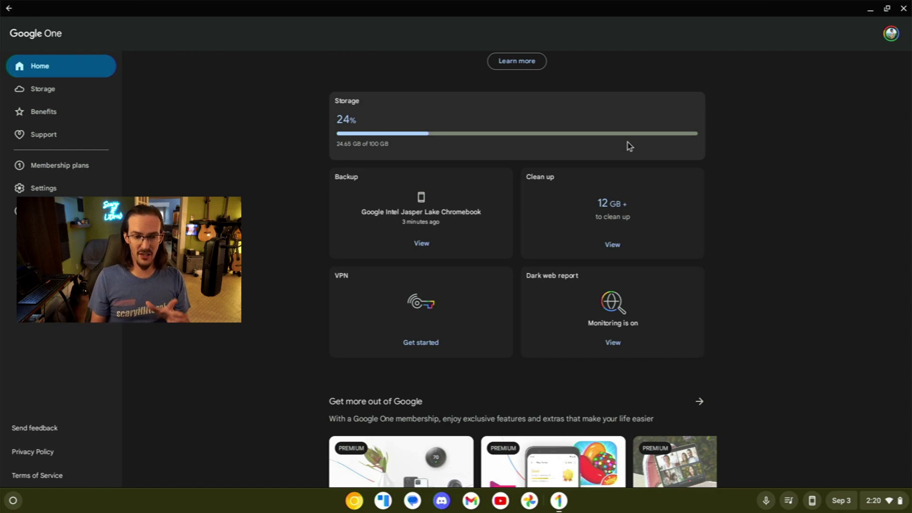
Close Google One, search the launcher for "photo" and open the Google Photos app.
left_click(904, 9)
key("super")
type("photo")
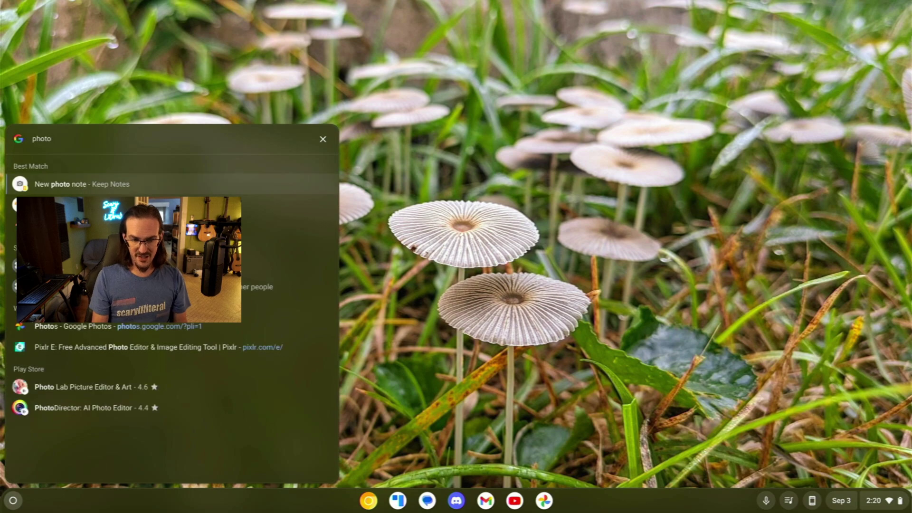
key("Down")
key("Return")
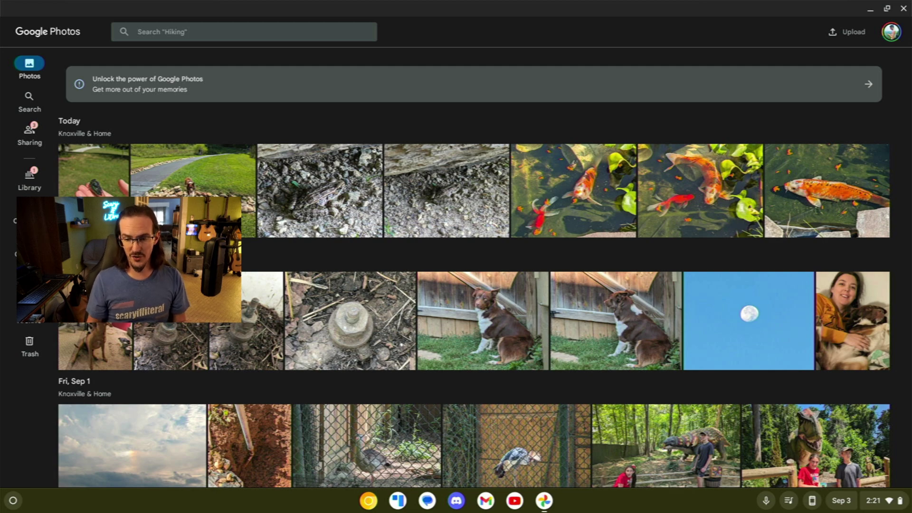
Open the koi pond photo for editing and try the Dynamic and Enhance suggestions, leaving neither applied.
left_click(573, 190)
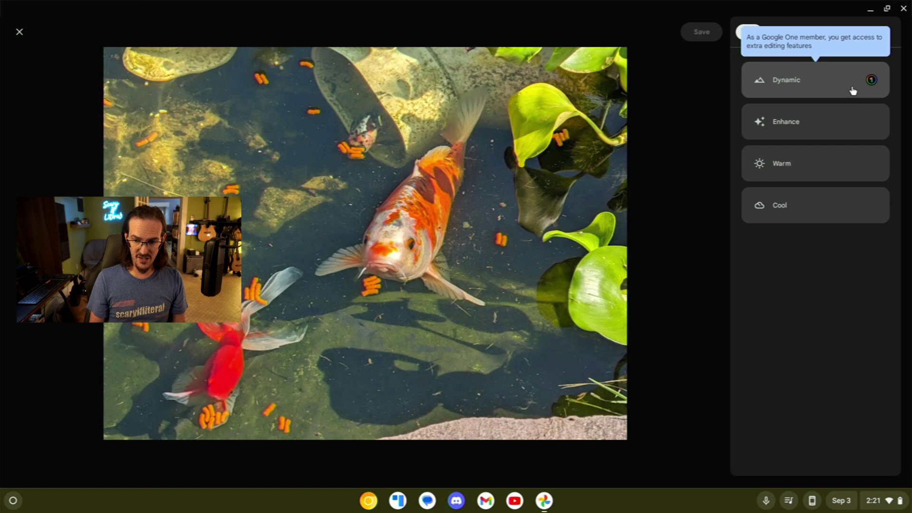
left_click(835, 86)
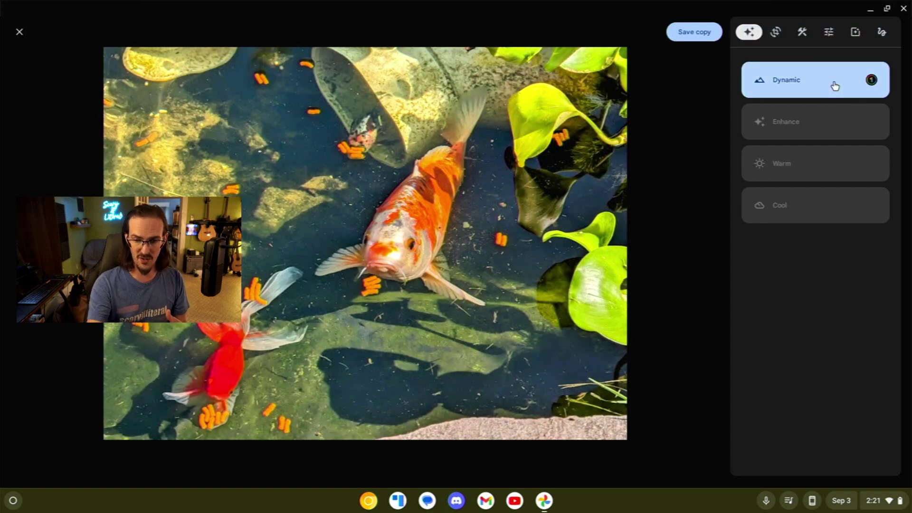
left_click(835, 86)
left_click(827, 122)
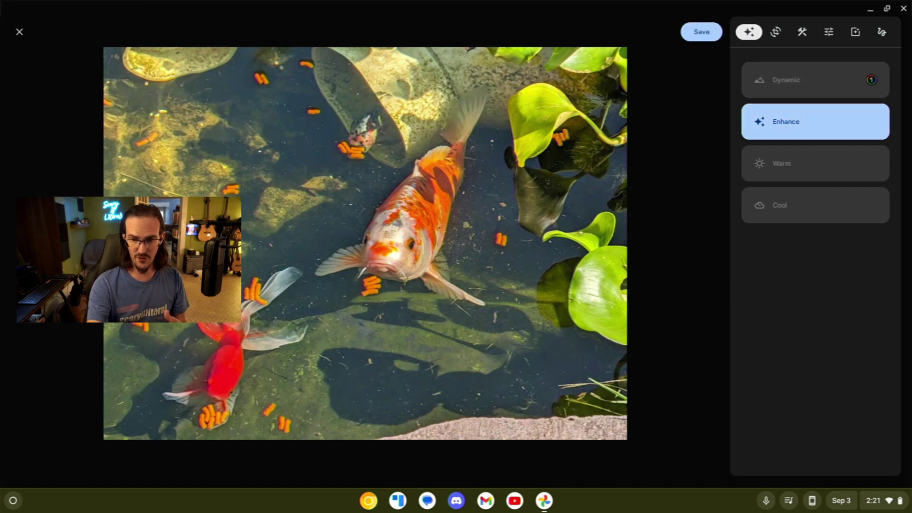
left_click(826, 80)
left_click(815, 80)
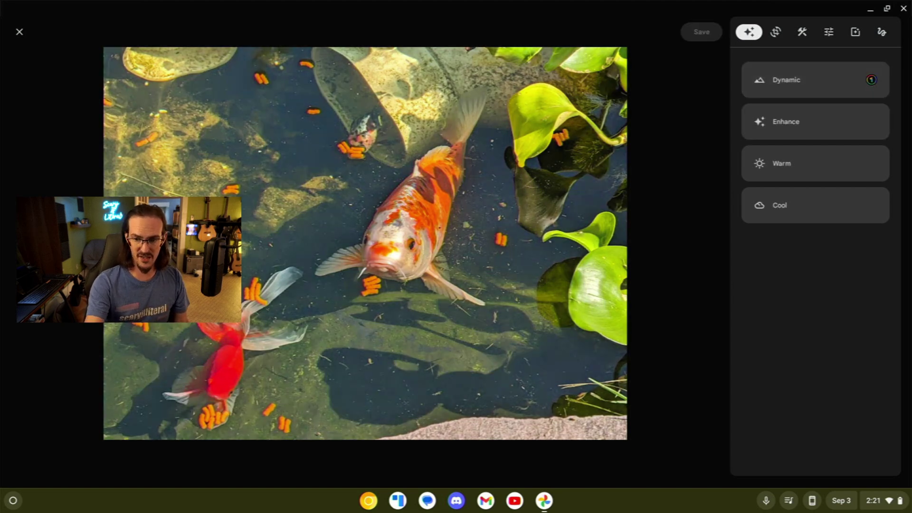
Examine the photo's adjustment sliders, including HDR effect, and close the photo without saving.
left_click(829, 32)
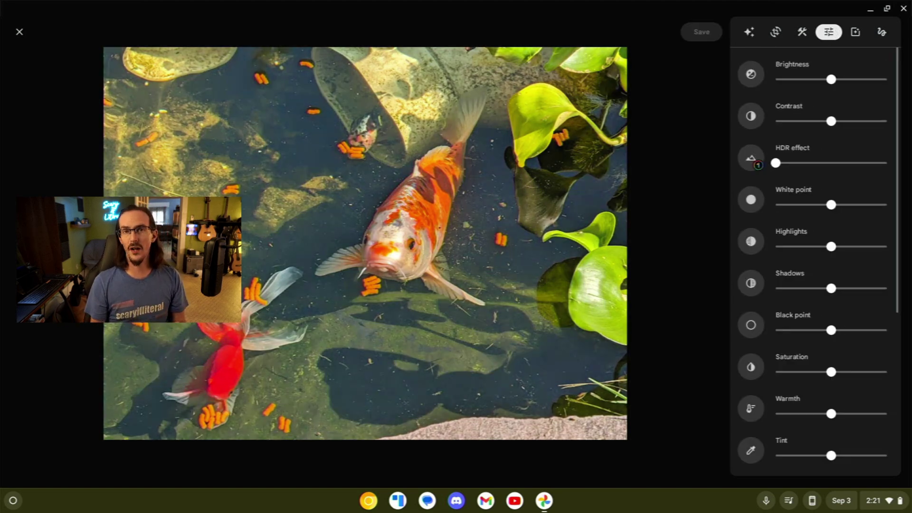
mouse_move(776, 163)
left_mouse_down()
mouse_move(871, 163)
mouse_move(775, 163)
left_mouse_up()
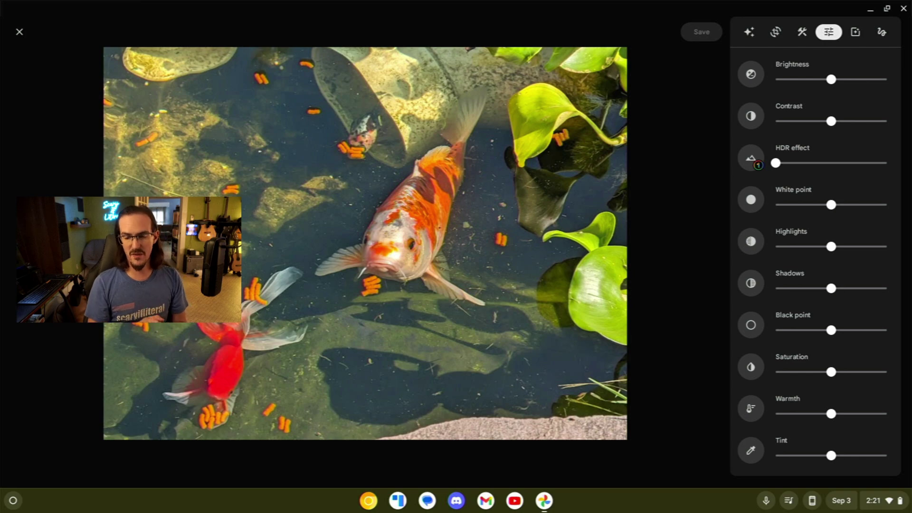
key("Escape")
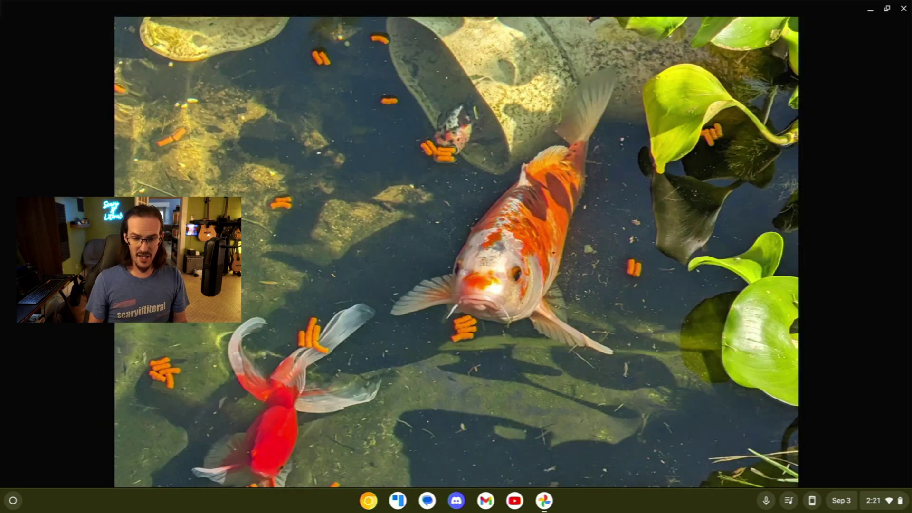
key("Escape")
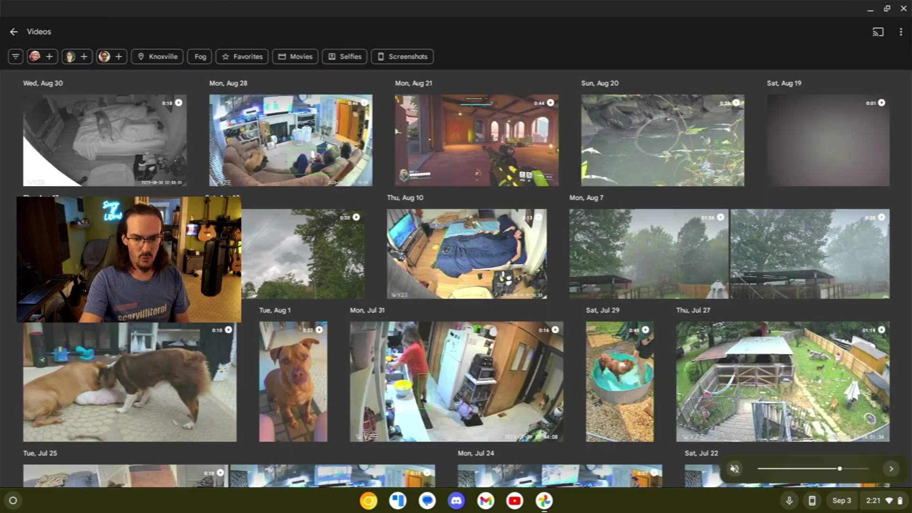
Open the Aug 21 gameplay video for editing, trim a little off its start and crop it to 4:3.
left_click(477, 140)
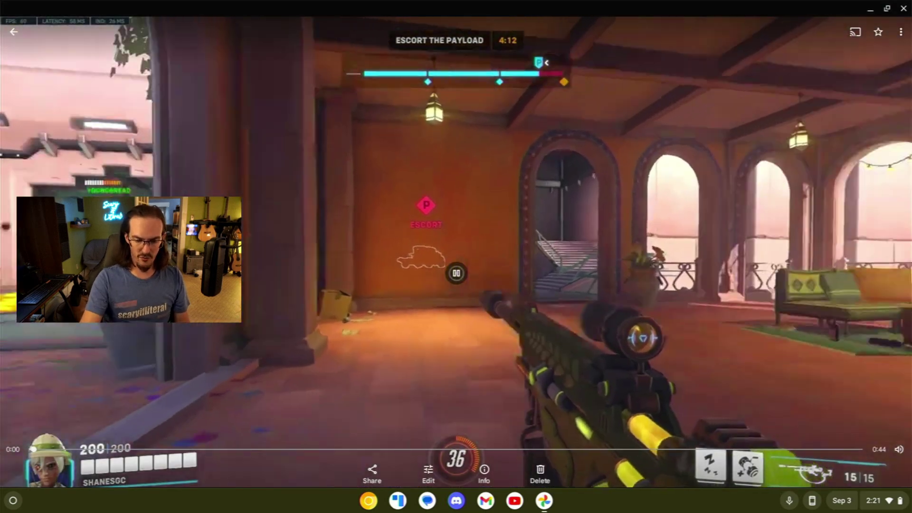
key("e")
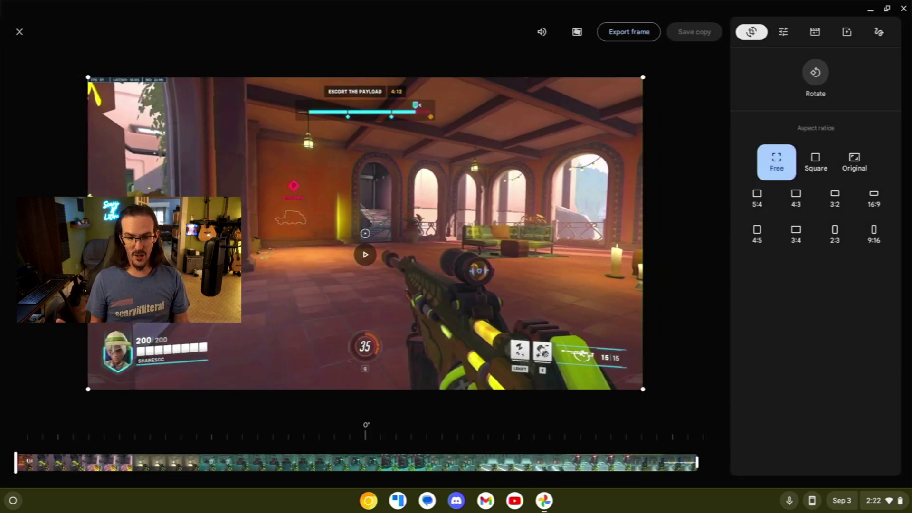
left_click_drag(16, 462, 35, 463)
left_click(796, 199)
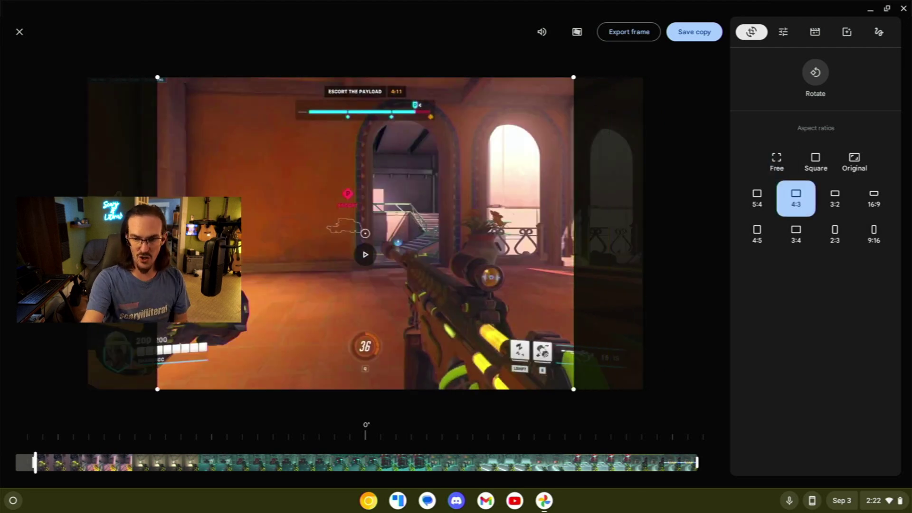
Try the HDR effect on the video and reset it to zero, and lower the white point slightly.
left_click(783, 32)
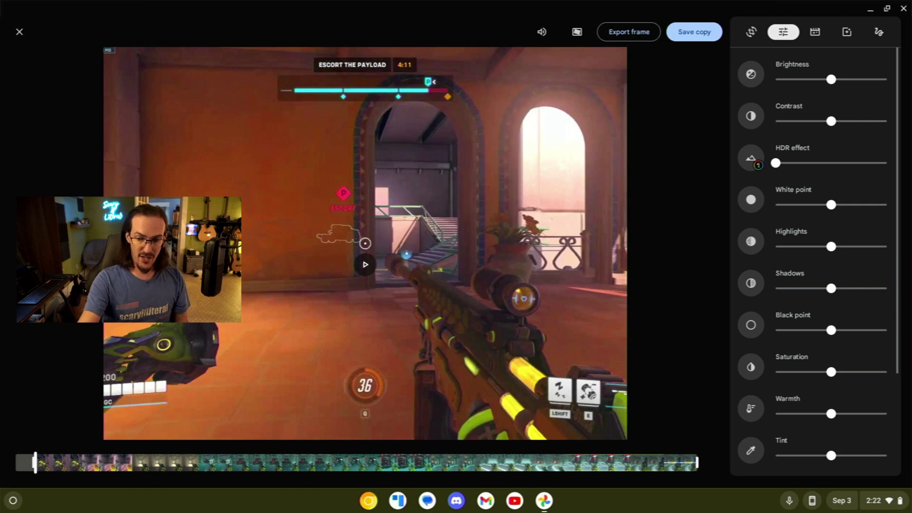
left_click(803, 163)
left_click_drag(803, 163, 775, 163)
left_click_drag(831, 205, 808, 205)
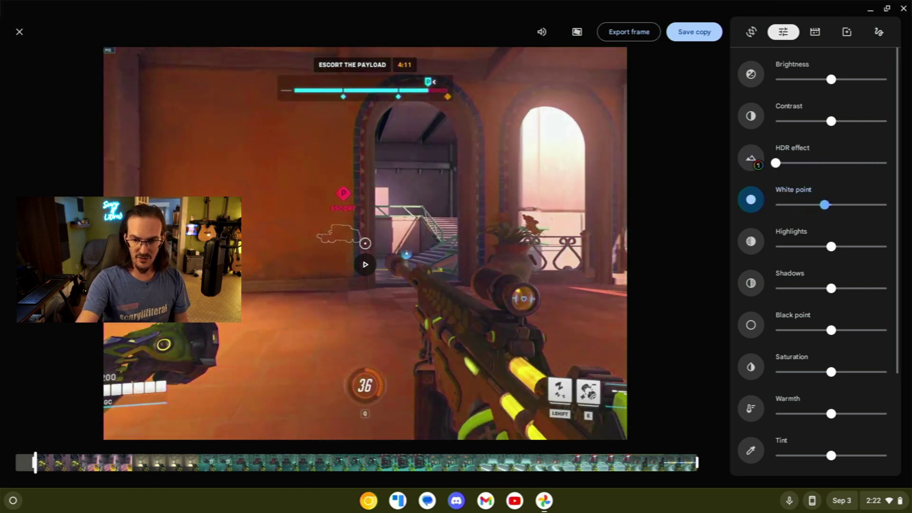
Try the Paper tear and Lomo effects on the video and settle on the B&W film effect.
left_click(815, 32)
left_click(862, 70)
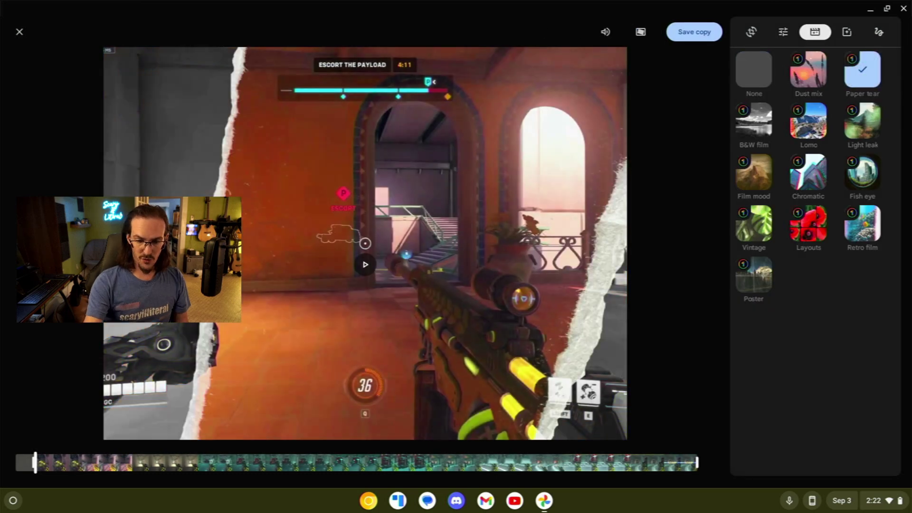
left_click(809, 121)
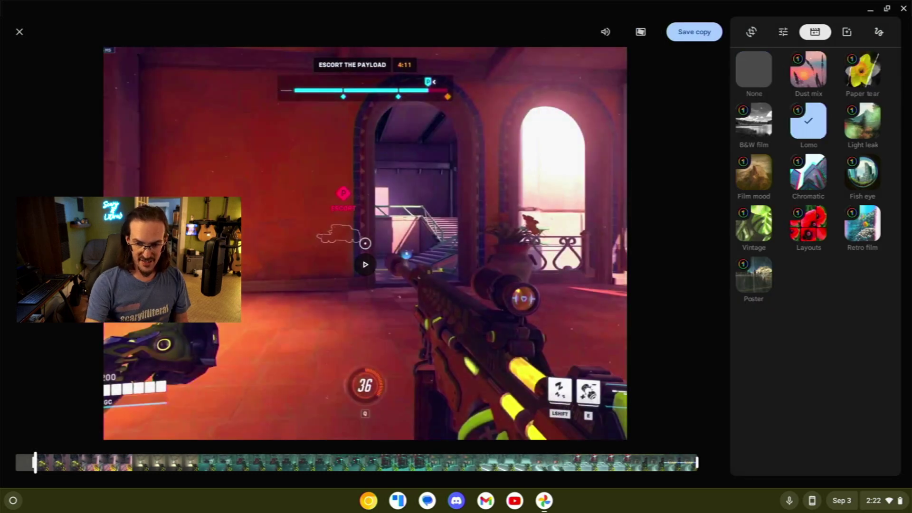
left_click(753, 121)
Look over the available video filters and draw a freehand red pen stroke across the video frame.
left_click(846, 31)
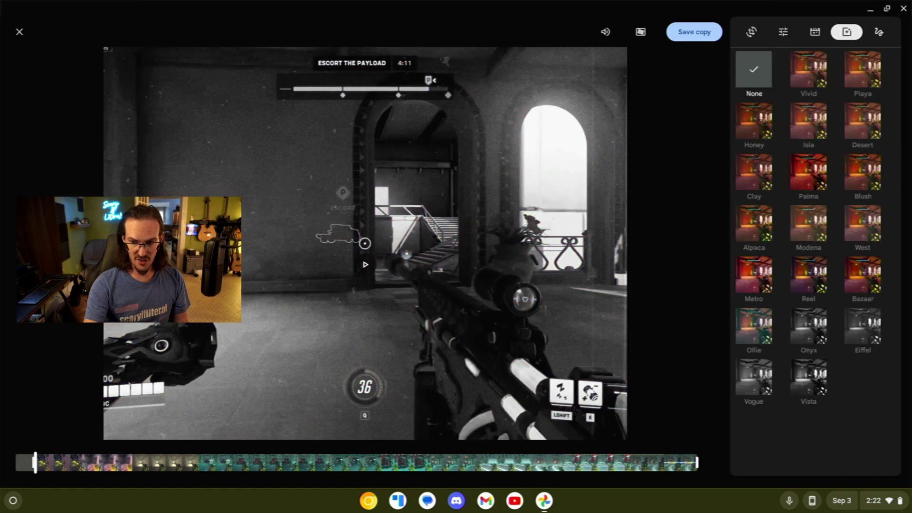
left_click(879, 32)
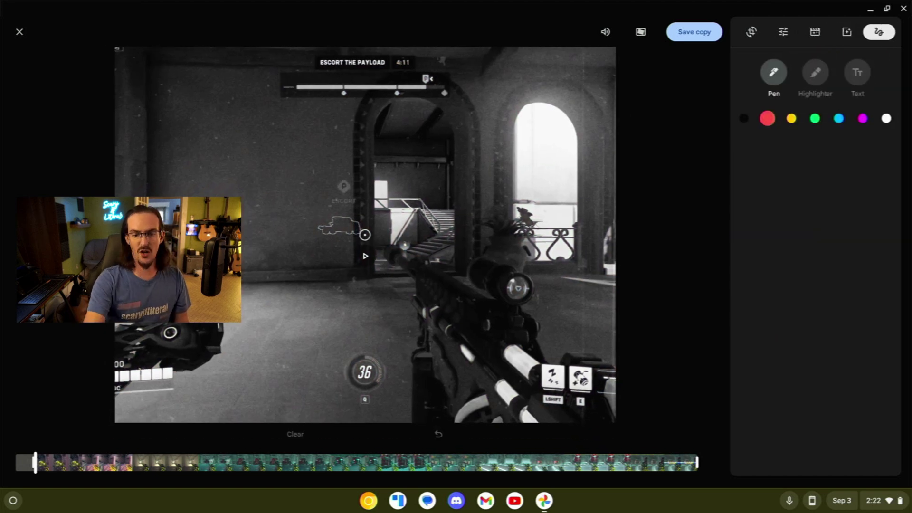
mouse_move(241, 222)
left_mouse_down()
mouse_move(404, 247)
mouse_move(605, 299)
left_mouse_up()
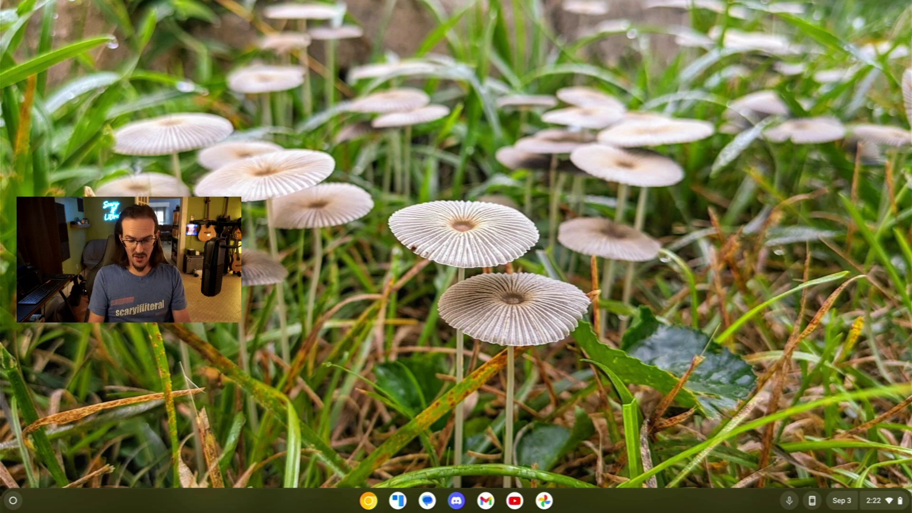
Search the launcher for "keep", open Google Keep in the browser and view the "Windows on Duo commands" note.
key("super")
type("keep")
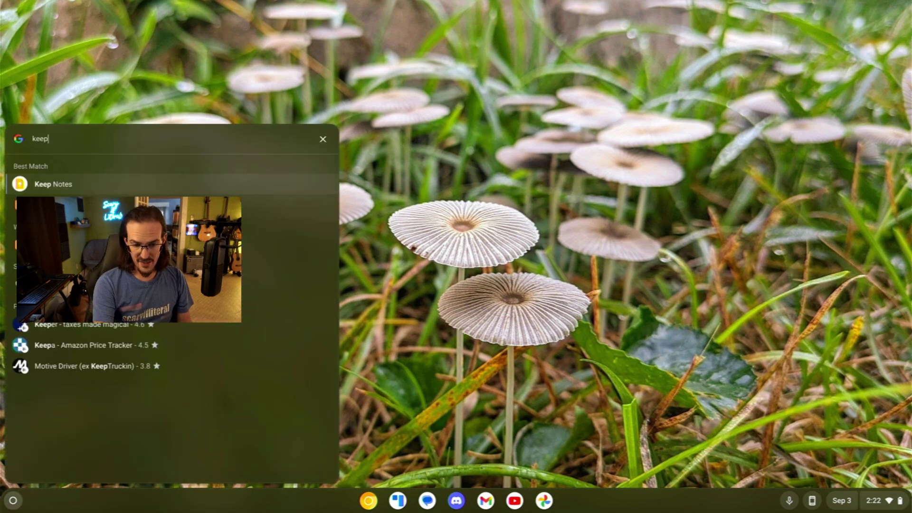
key("Return")
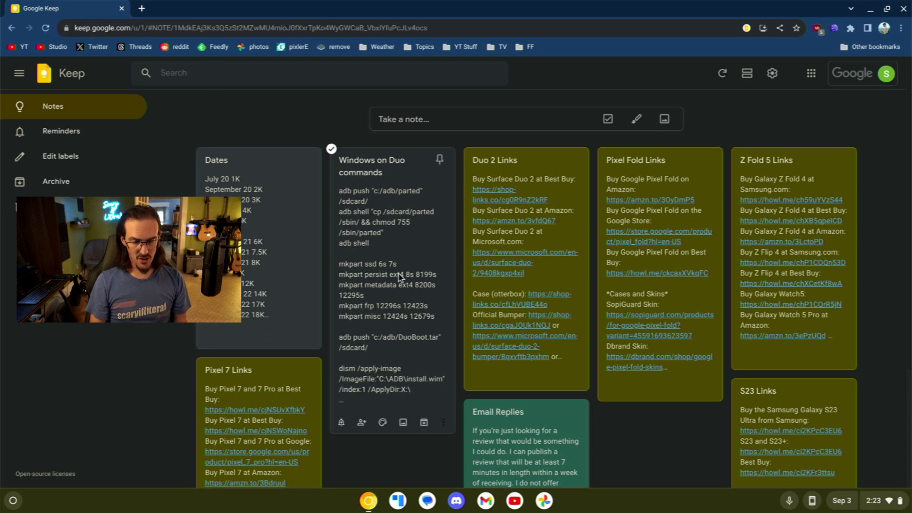
left_click(398, 271)
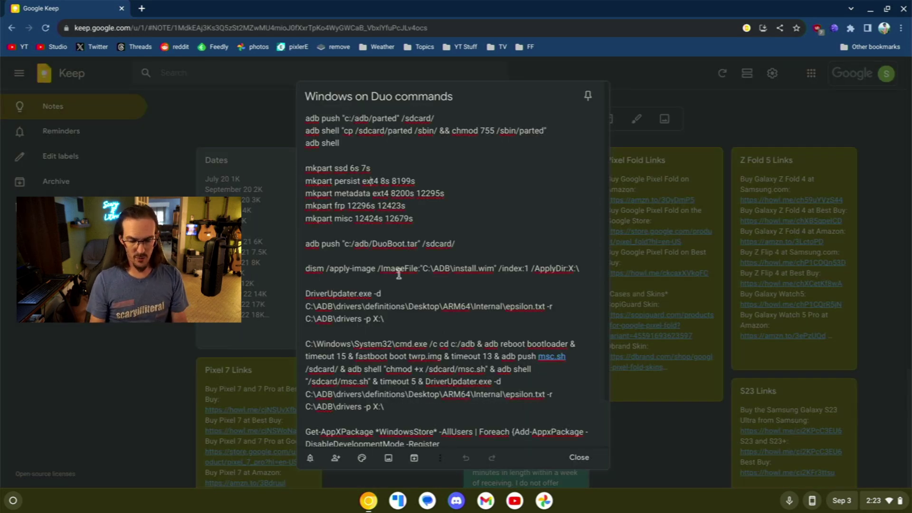
Open the Keep Notes app from the launcher and display the "Windows on Duo commands" note beside the notes list.
key("super")
type("keep.google.com")
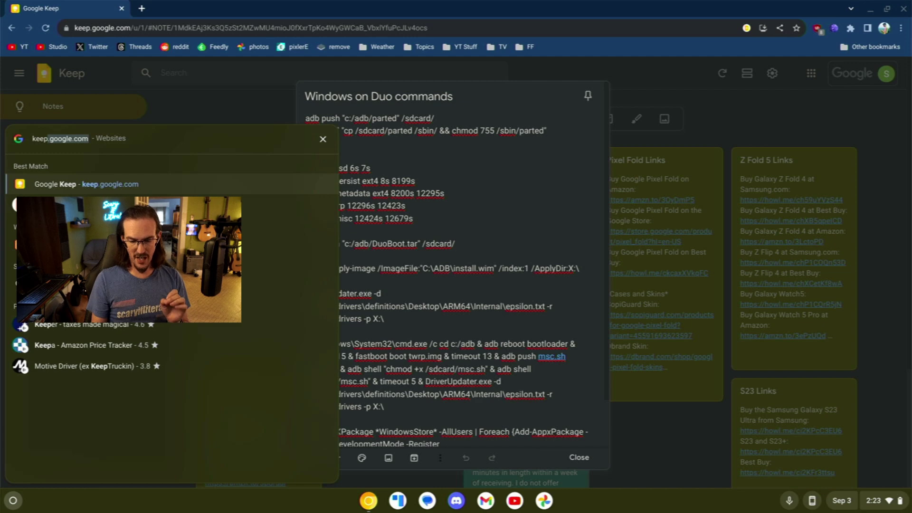
key("Down")
key("Return")
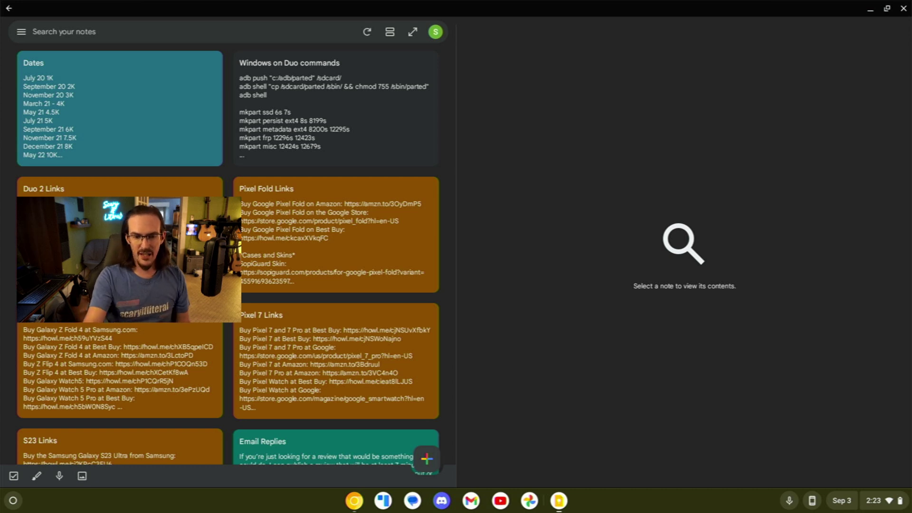
left_click(327, 110)
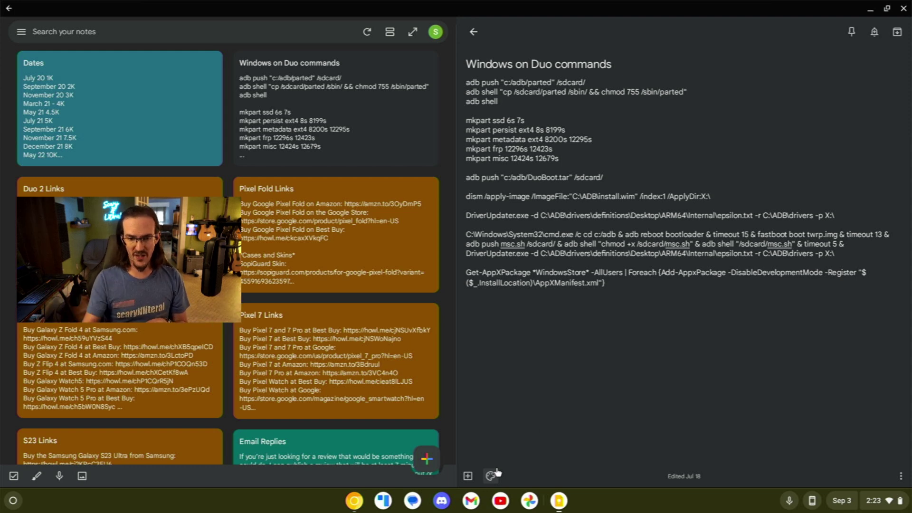
Preview the notes as a single-column list, restore the grid and switch from the side-by-side to the expanded layout.
left_click(389, 31)
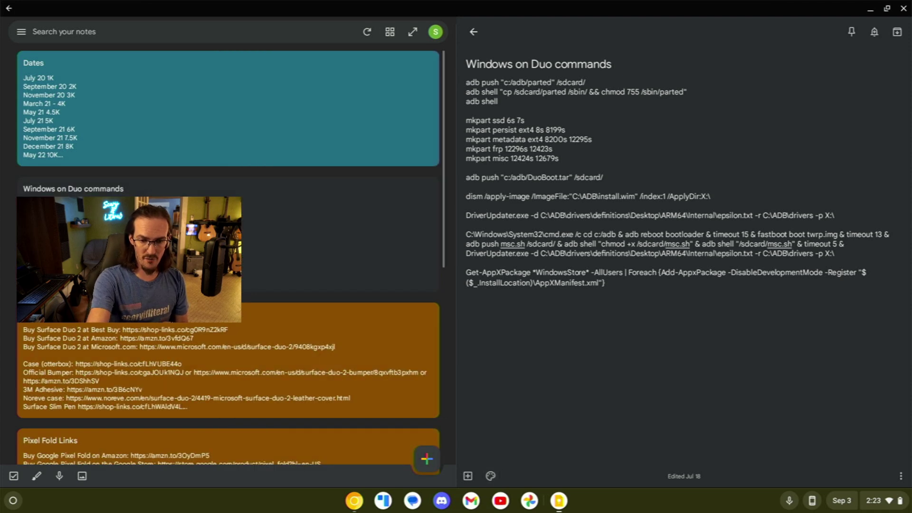
left_click(389, 31)
left_click(413, 32)
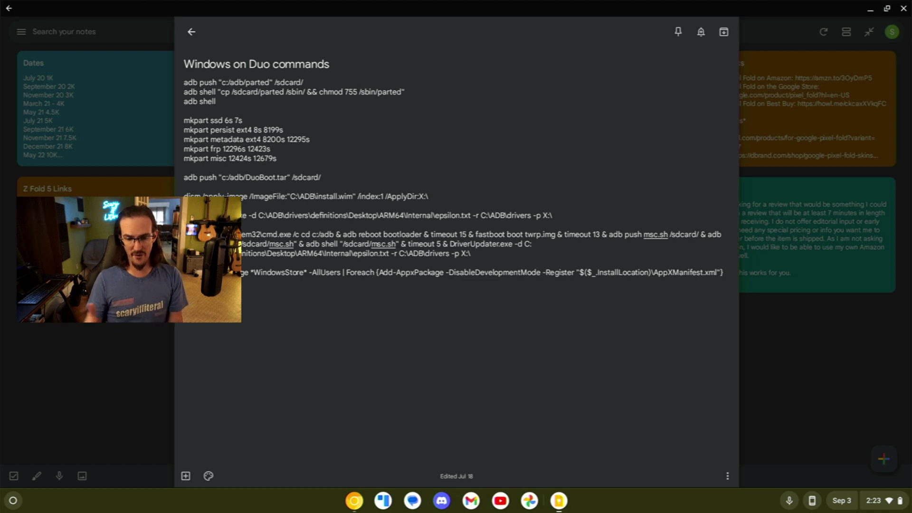
Close the "Windows on Duo commands" note and collapse the expanded notes layout.
left_click(191, 32)
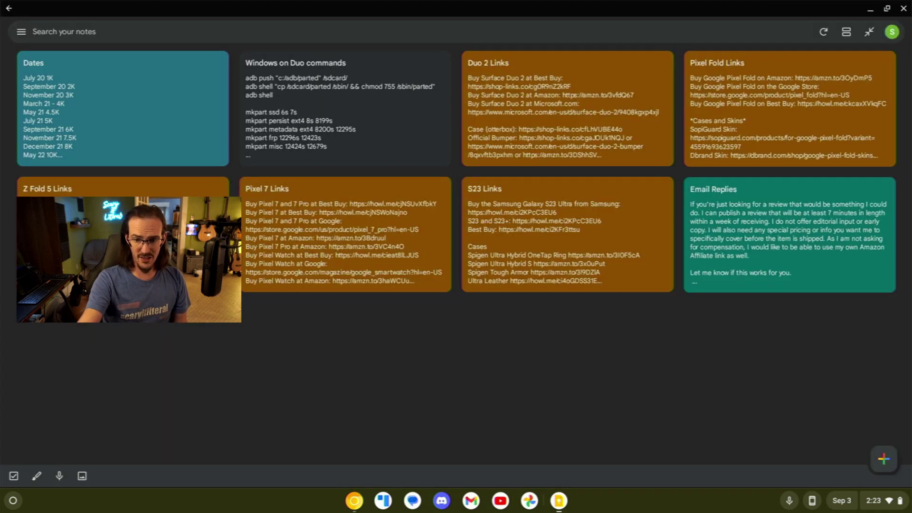
left_click(869, 31)
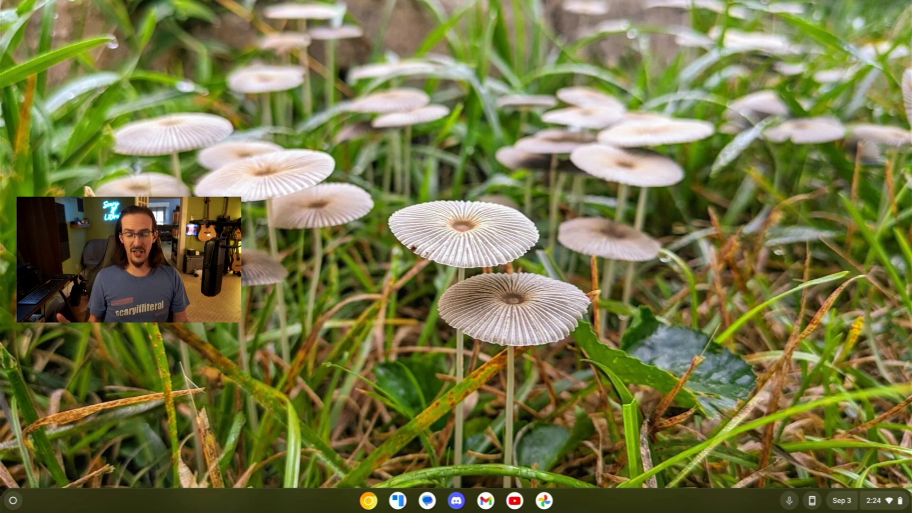
Search the launcher for "chrome", open Chrome Remote Desktop and connect to the RGBoss computer.
key("super")
type("chrome")
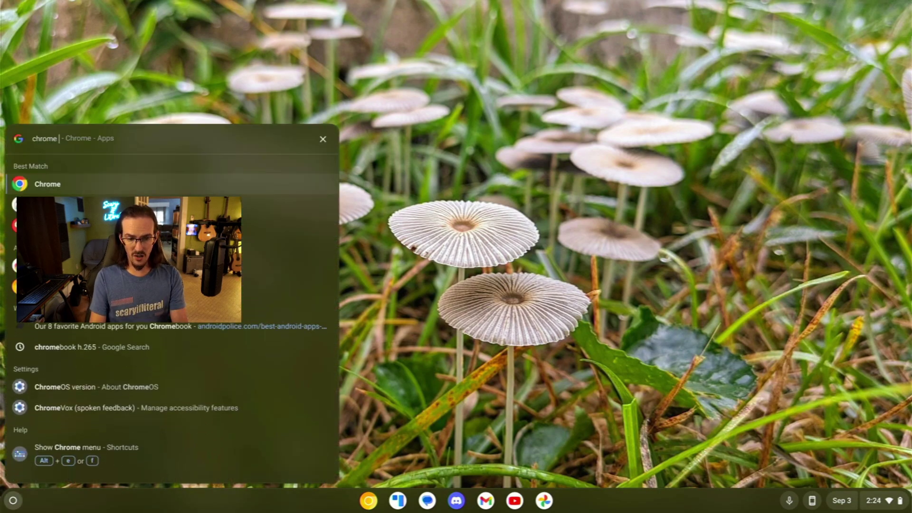
key("Down")
key("Return")
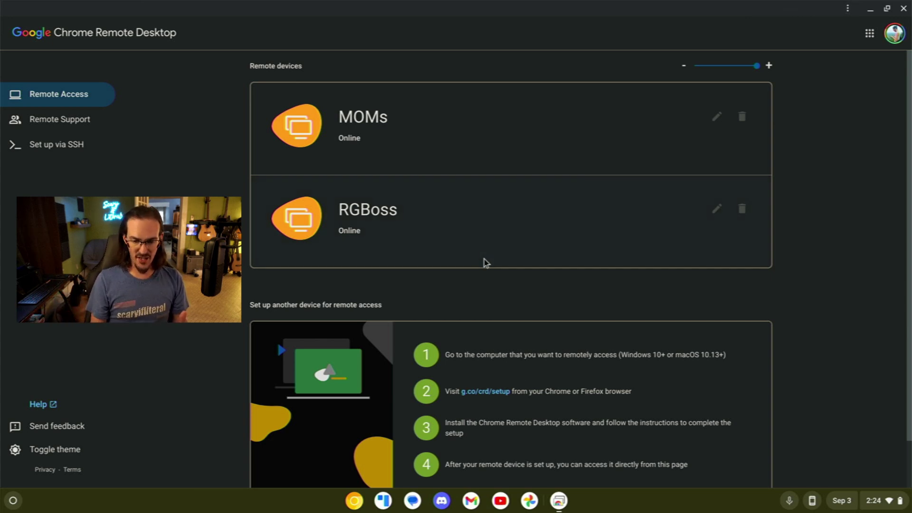
left_click(459, 231)
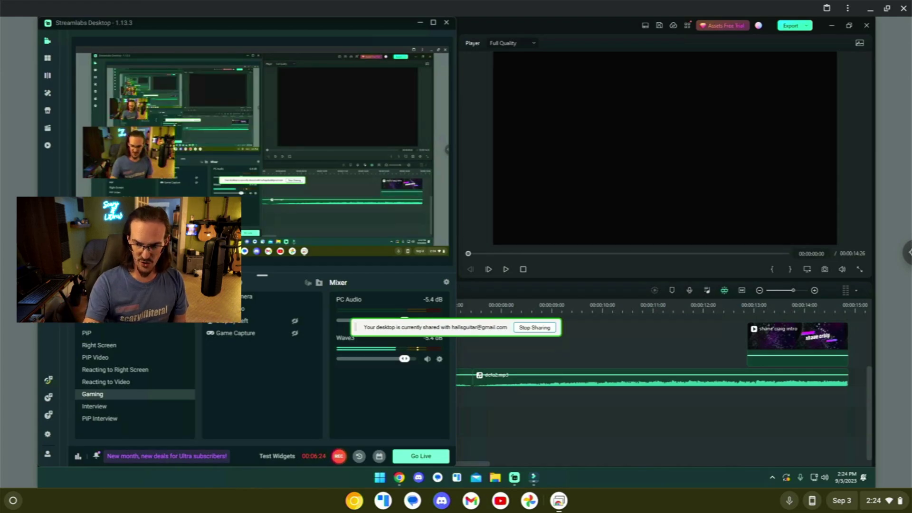
Preview all displays of the remote session, return to Display 1 (1920x1080) and show the session full screen.
left_click(907, 252)
left_click(770, 223)
left_click(780, 206)
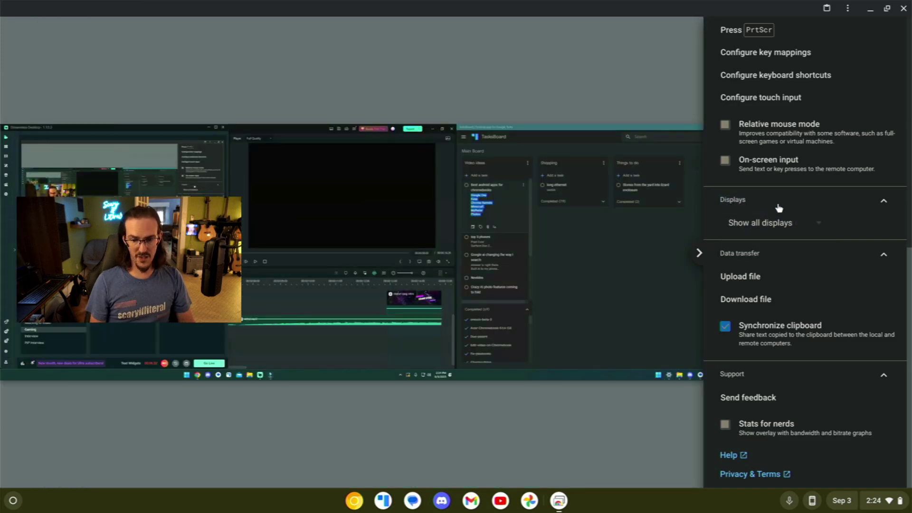
left_click(772, 224)
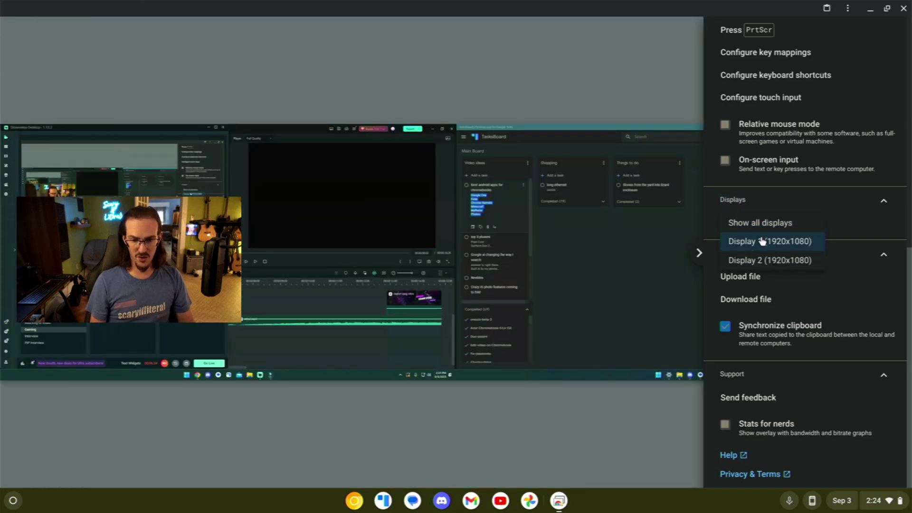
left_click(760, 239)
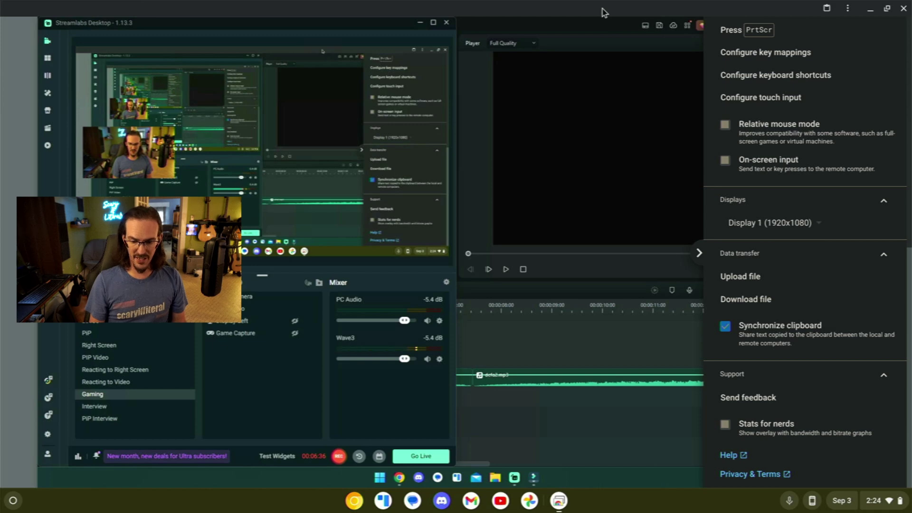
key("F11")
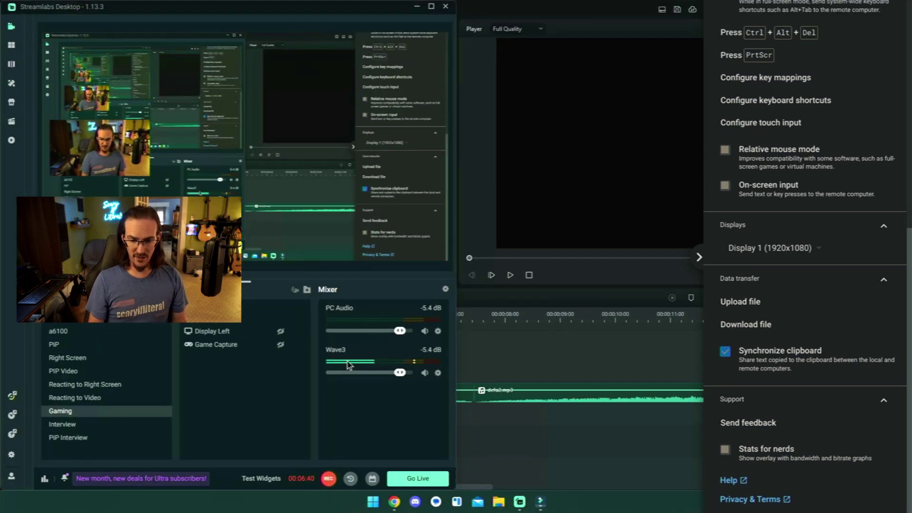
left_click(284, 392)
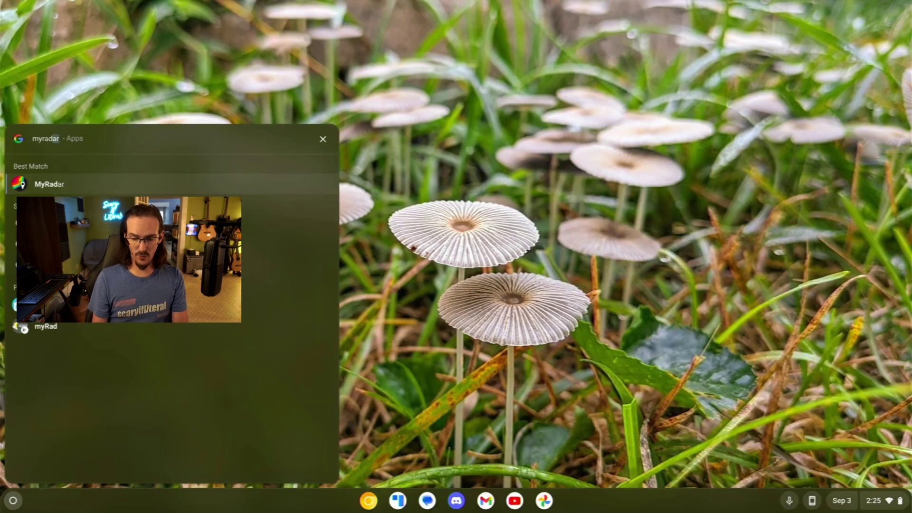
Open MyRadar from the launcher and examine the radar map around the eastern United States and Gulf of Mexico.
key("Return")
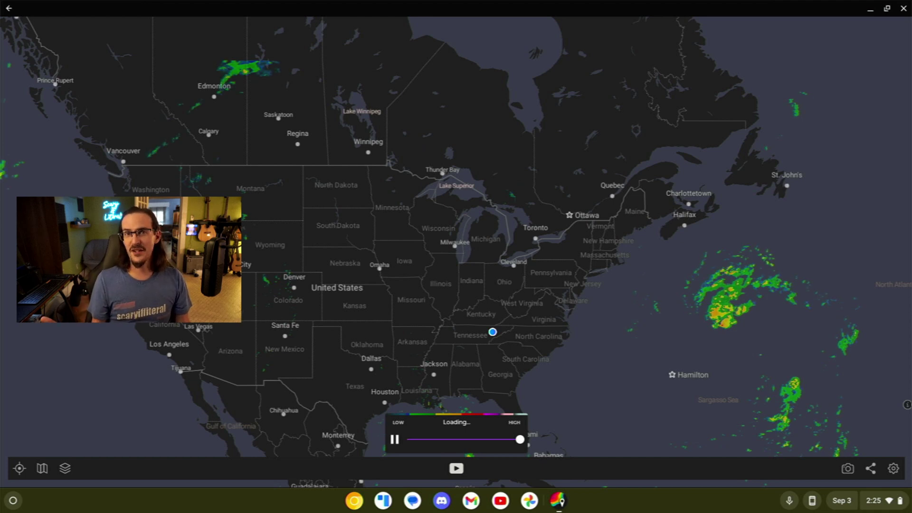
left_click_drag(456, 295, 496, 197)
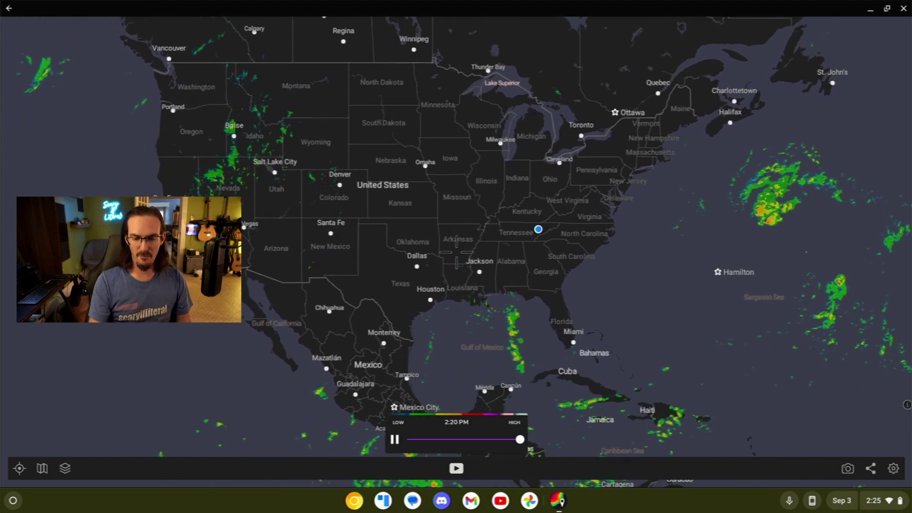
scroll(457, 257, "up", 3)
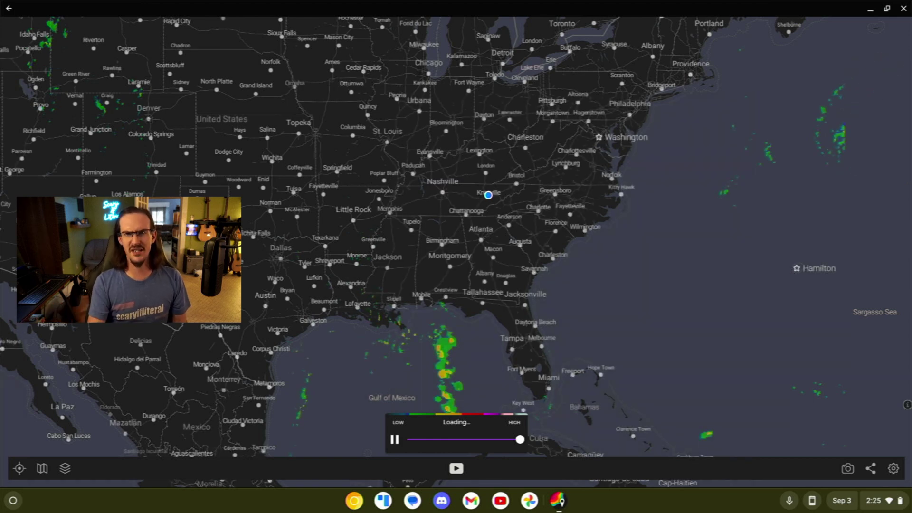
left_click_drag(395, 298, 380, 354)
Turn on the Hurricane Tracker weather layer, view the storm tracks across the Atlantic and reopen the layers list.
left_click(65, 468)
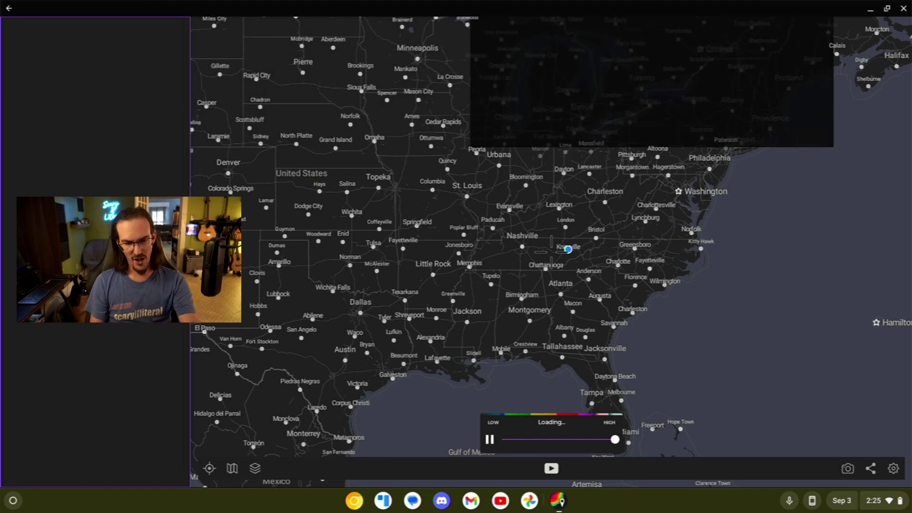
left_click(65, 468)
scroll(95, 261, "down", 3)
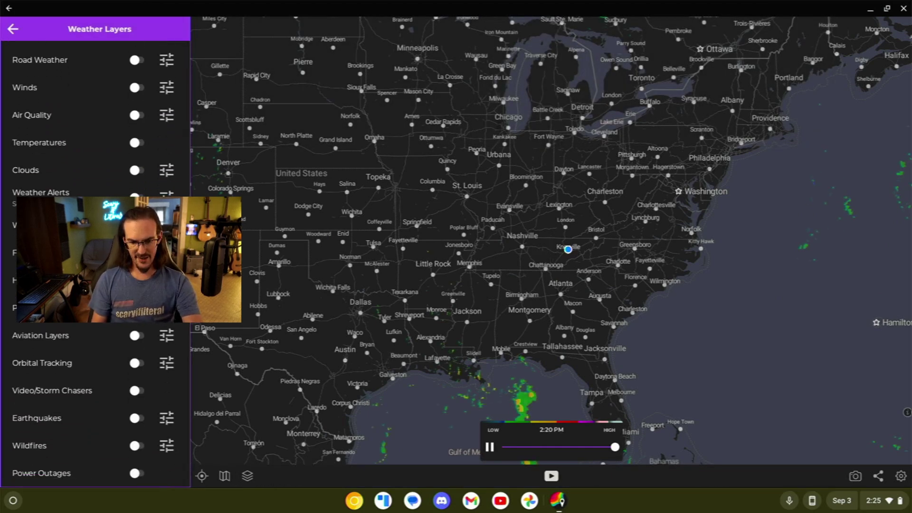
left_click_drag(650, 416, 551, 251)
scroll(480, 188, "down", 3)
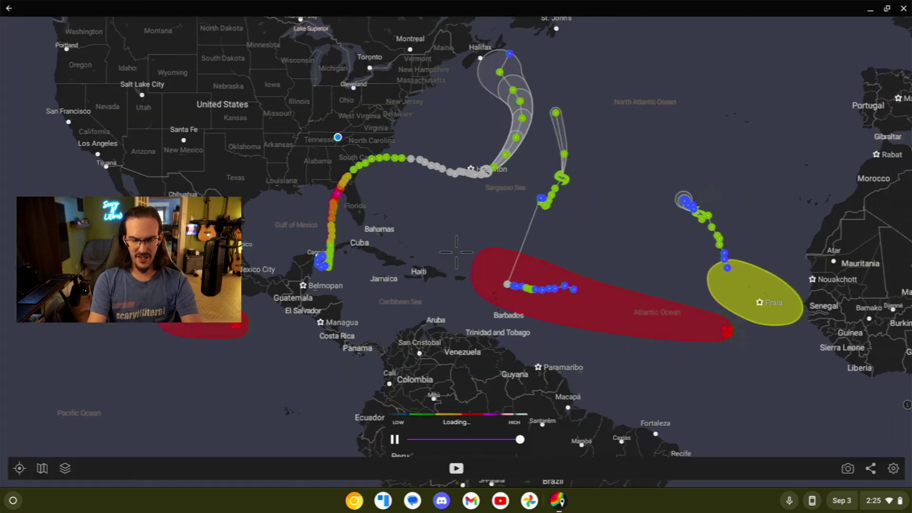
left_click_drag(504, 255, 591, 328)
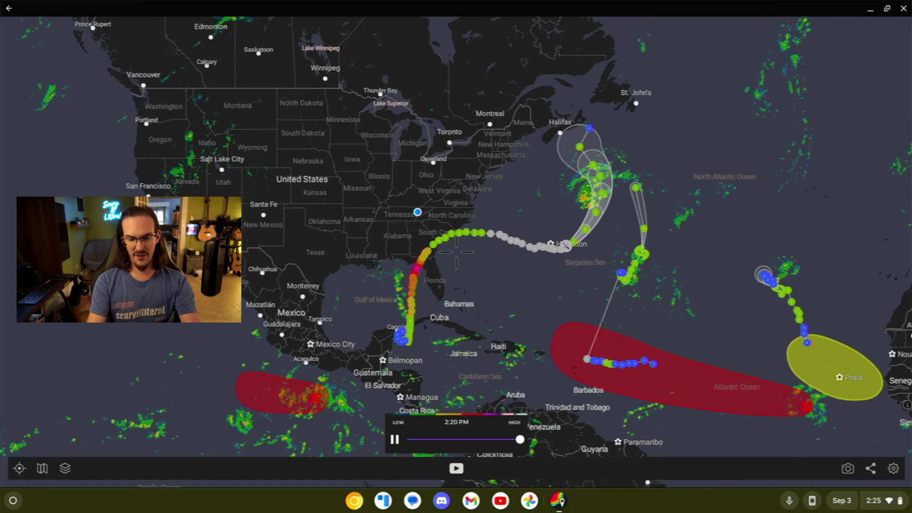
left_click(65, 468)
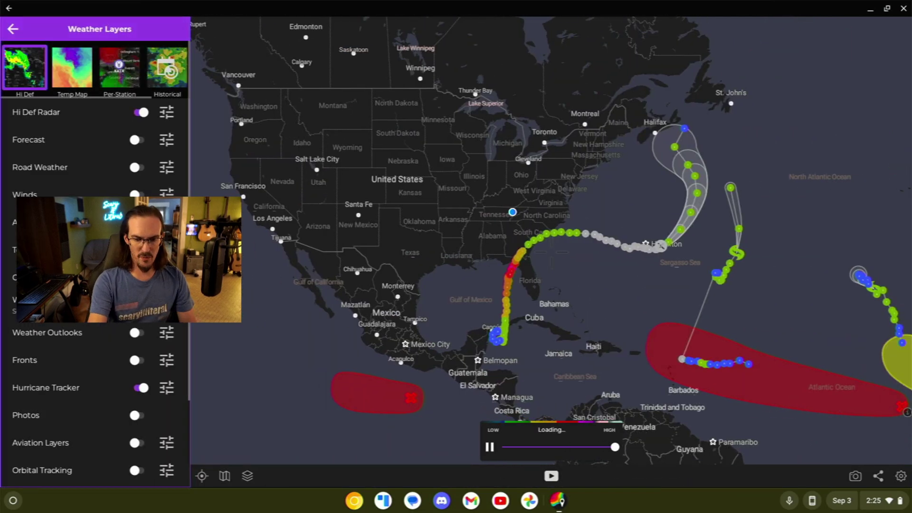
scroll(546, 228, "up", 5)
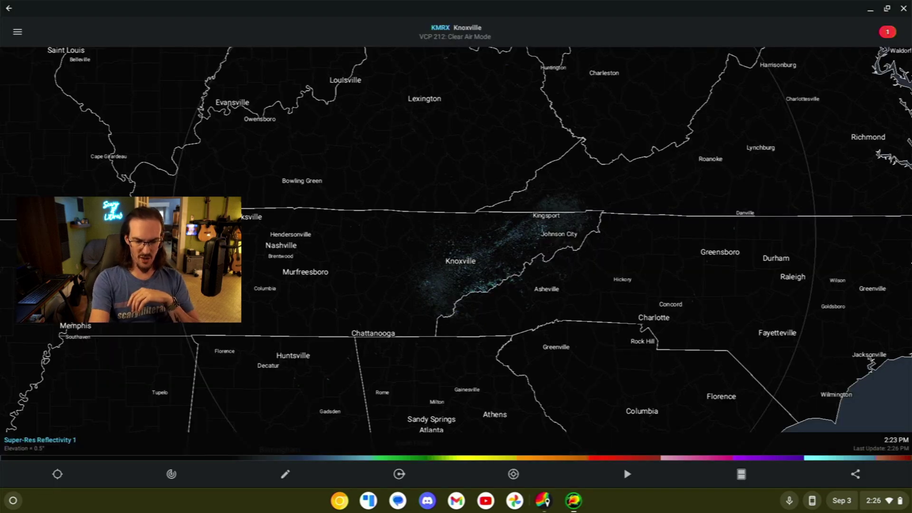
In the radar station app, switch from KMRX to the KOHX site and choose Super-Resolution Reflectivity as the radar product.
left_click(171, 474)
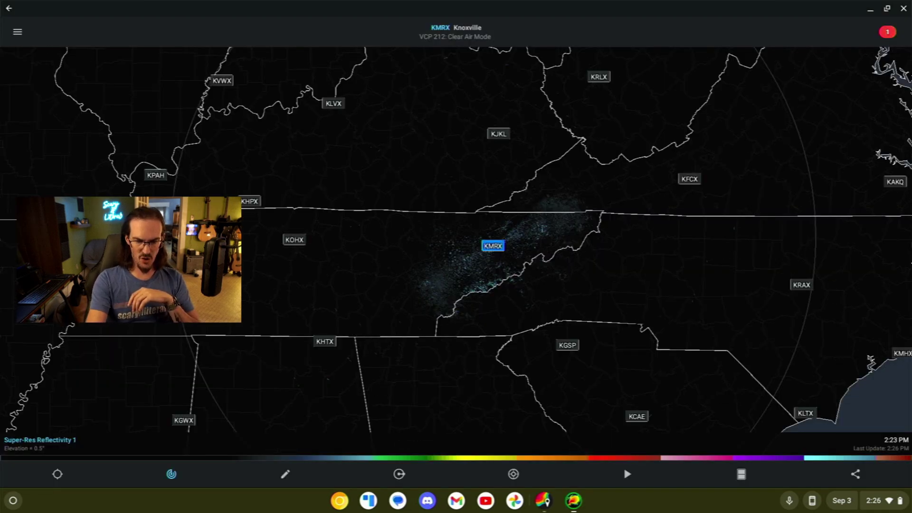
left_click(294, 240)
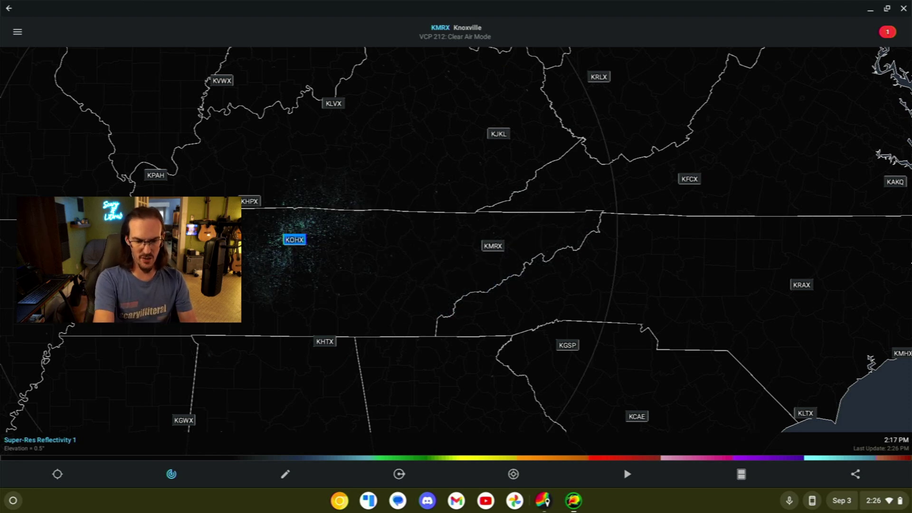
left_click(40, 440)
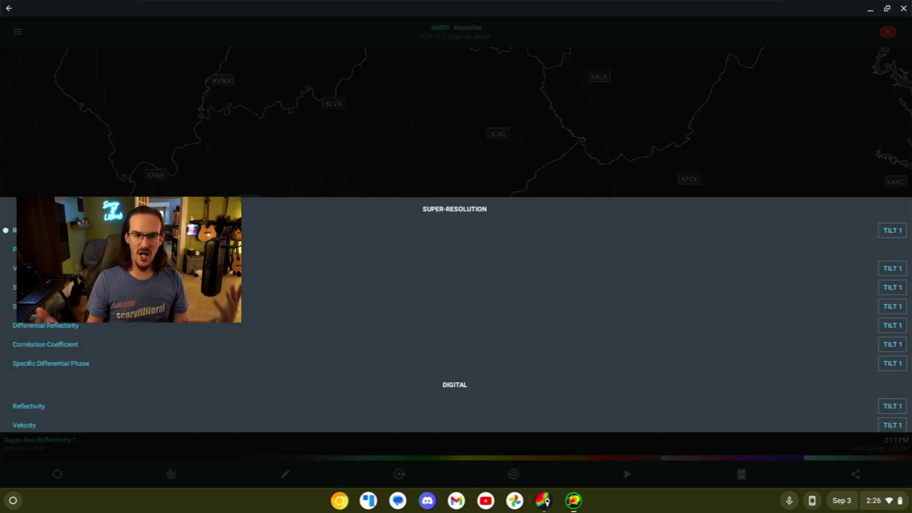
left_click(323, 231)
scroll(323, 243, "up", 2)
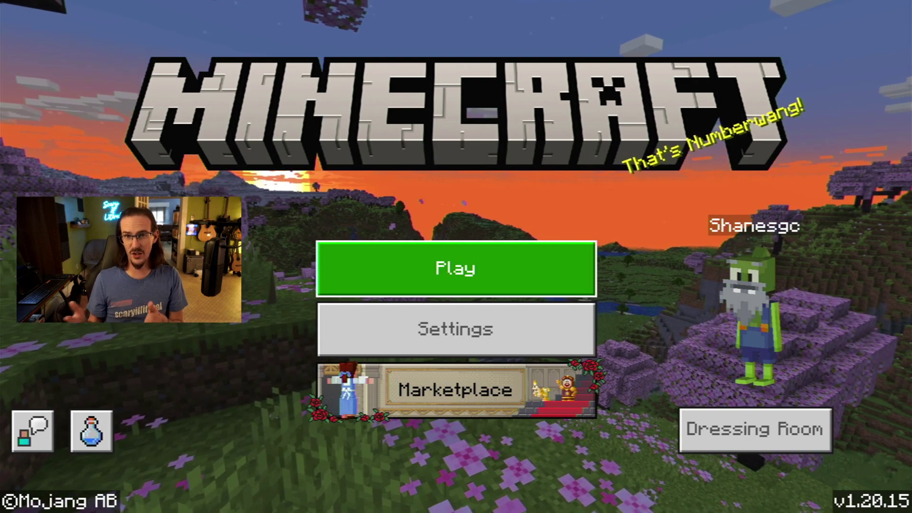
Open the play options in Minecraft, view the joinable realms under Friends and enter a world.
key("Return")
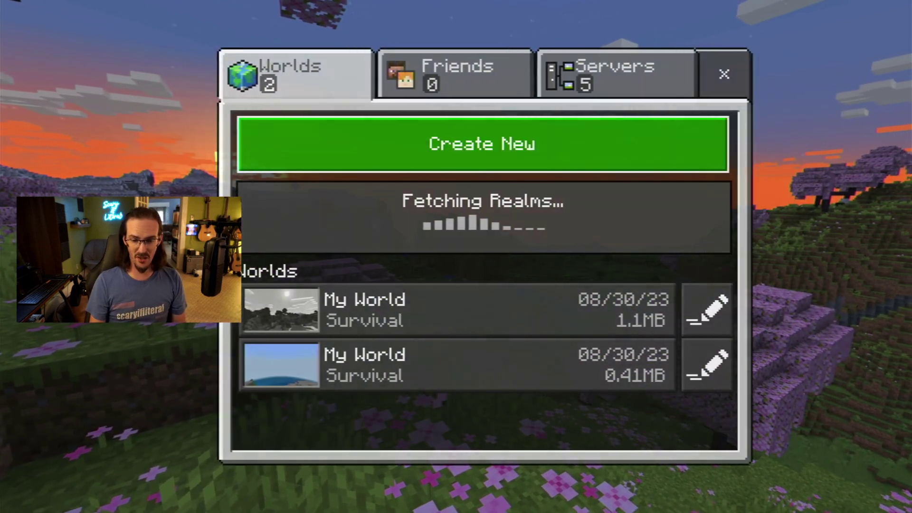
key("Up")
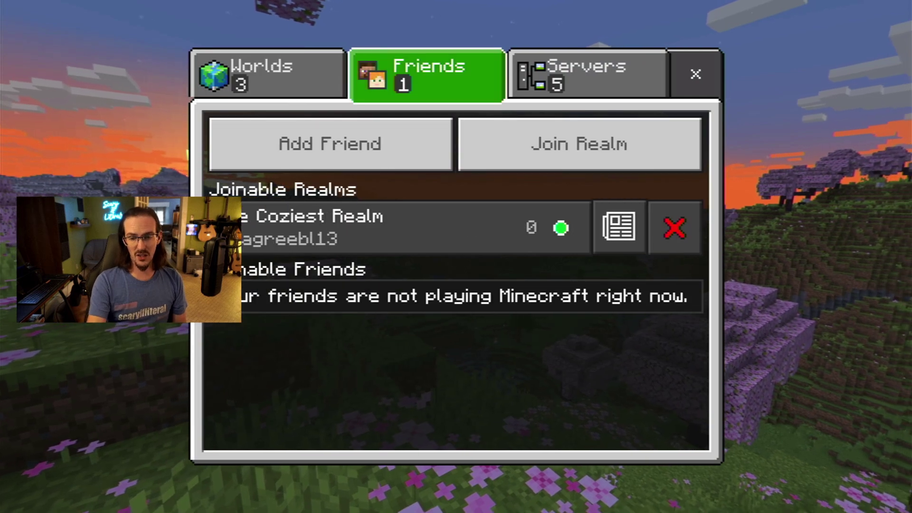
key("Return")
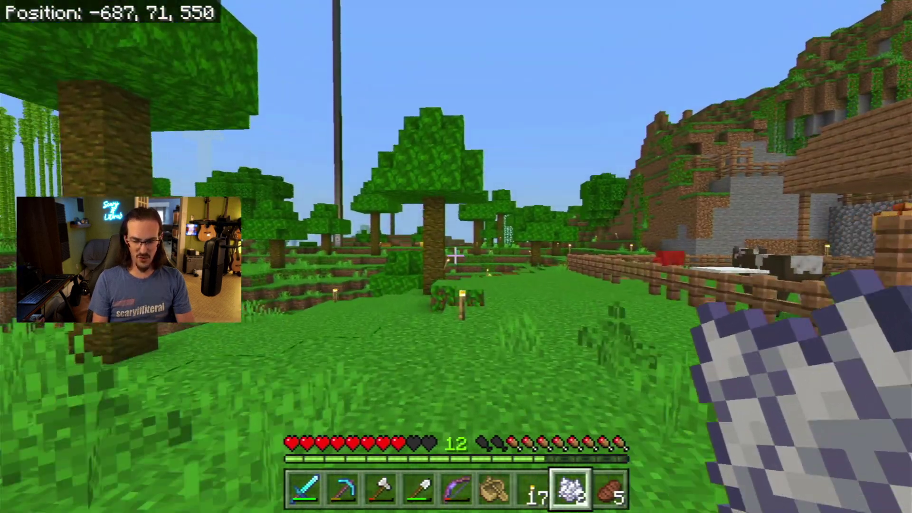
Walk across the meadow to the bee nest above the campfire by the bamboo forest and look around.
key("w")
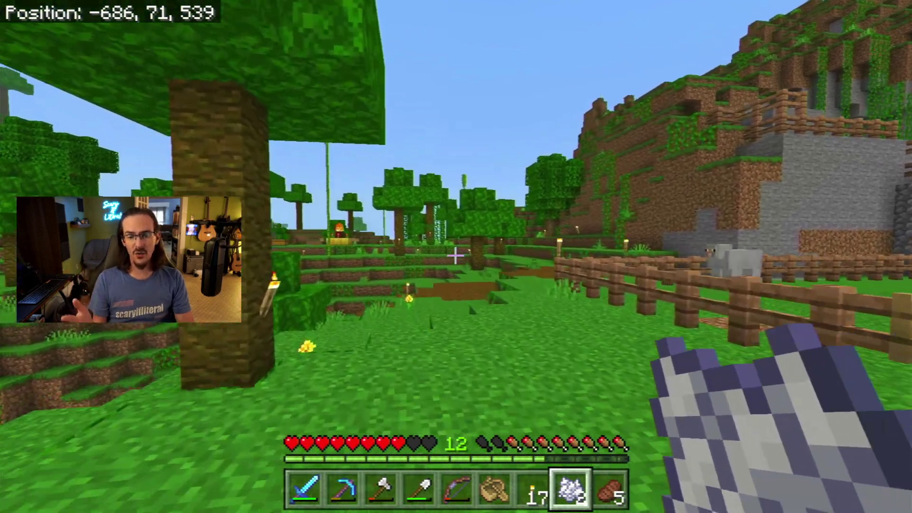
key("w")
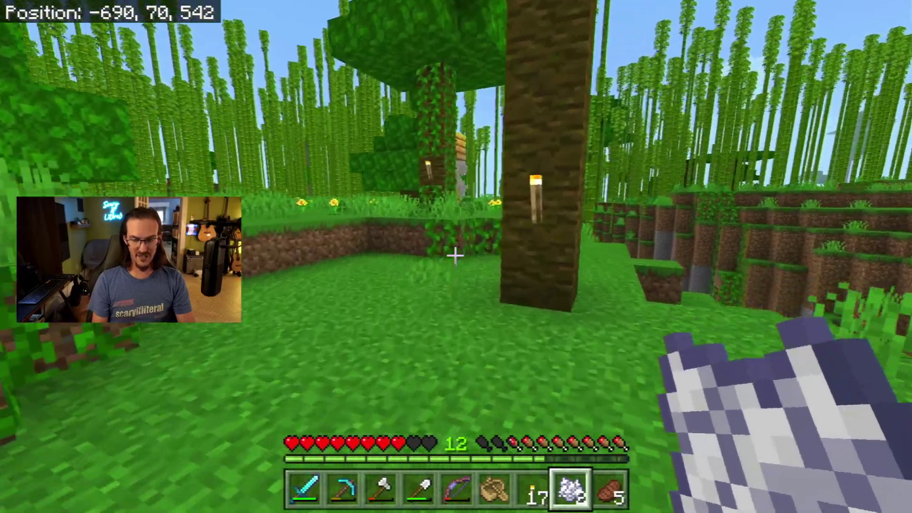
key("w")
key("space")
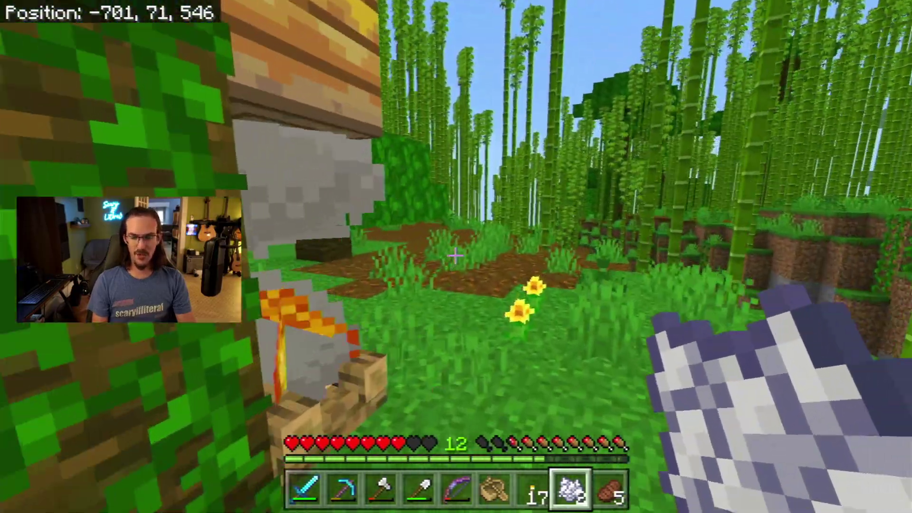
key("w")
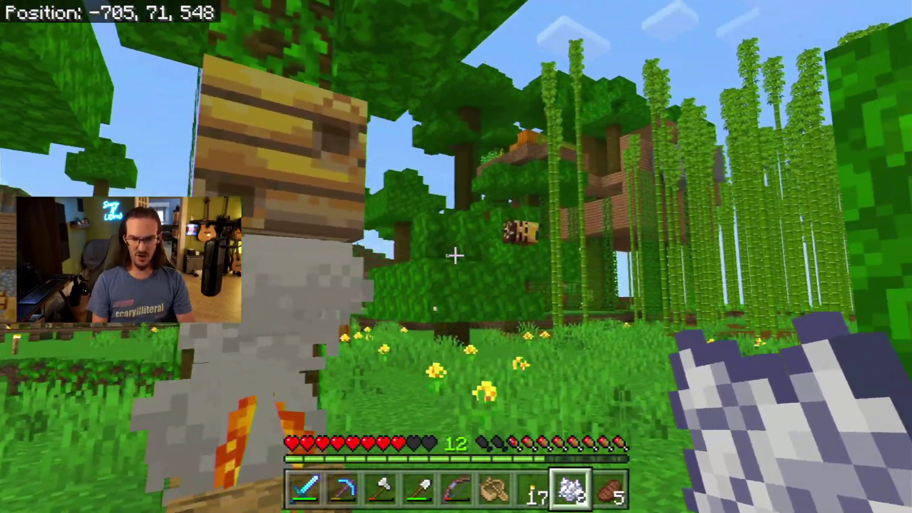
key("w")
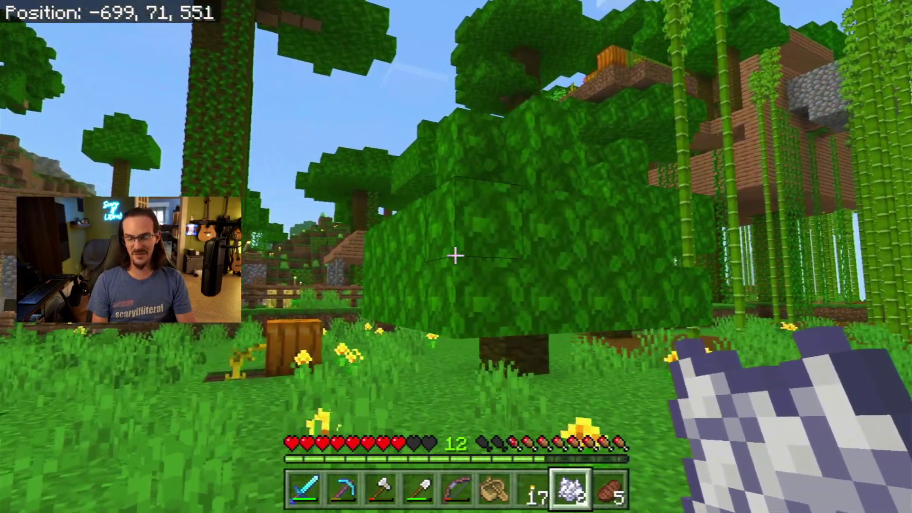